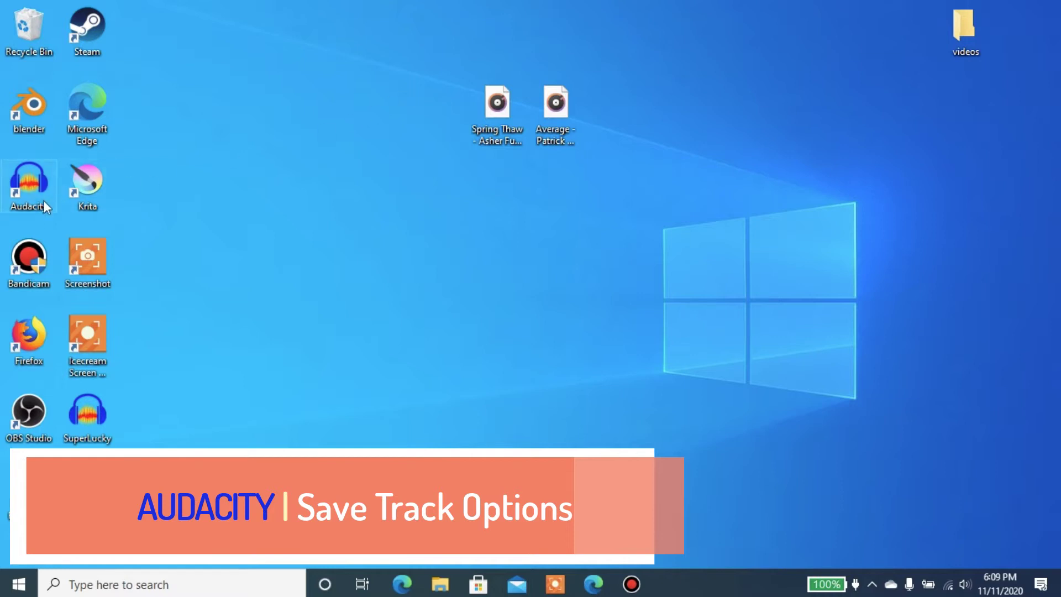
Launch Audacity, dismiss the welcome message and restore the window to a smaller size
{"action": "double_click", "coordinate": [29, 186]}
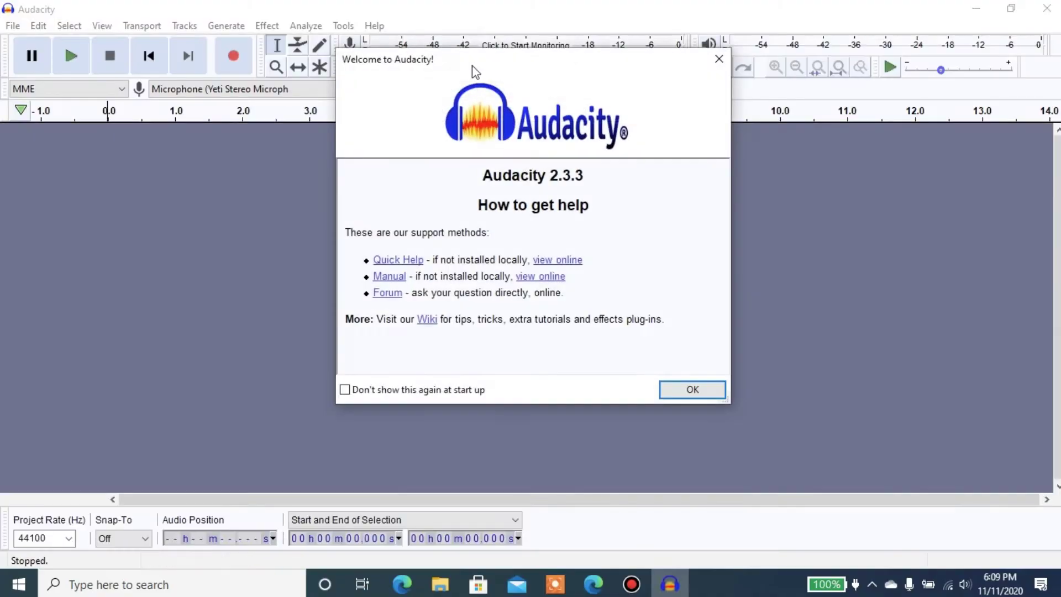
{"action": "left_click", "coordinate": [719, 58]}
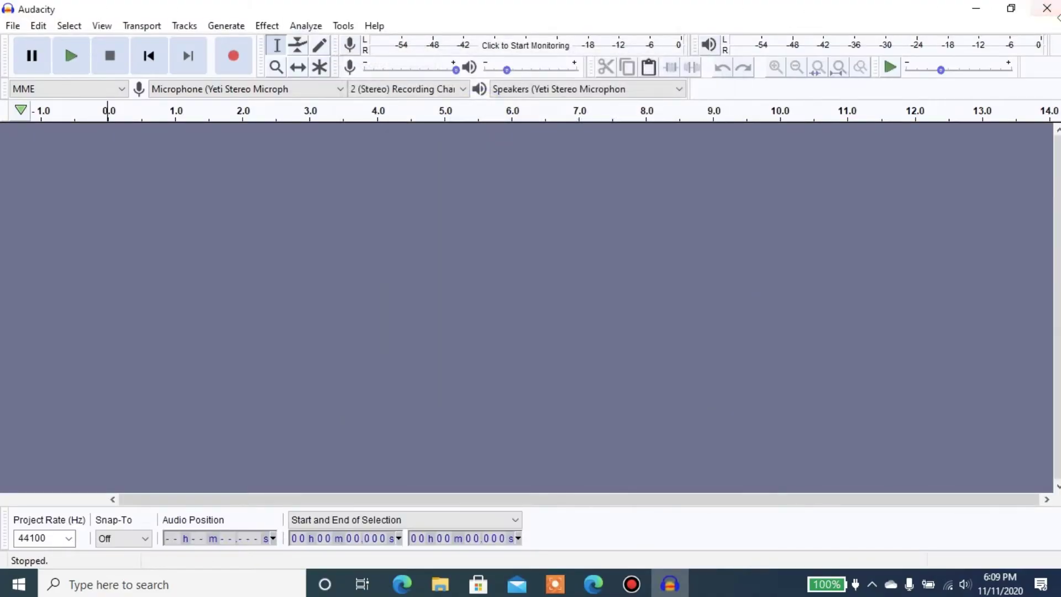
{"action": "left_click", "coordinate": [1011, 8]}
{"action": "left_click_drag", "start_coordinate": [575, 22], "coordinate": [386, 201]}
Import the Spring Thaw MP3 from the desktop into the project as a stereo track
{"action": "left_click_drag", "start_coordinate": [449, 57], "coordinate": [633, 148]}
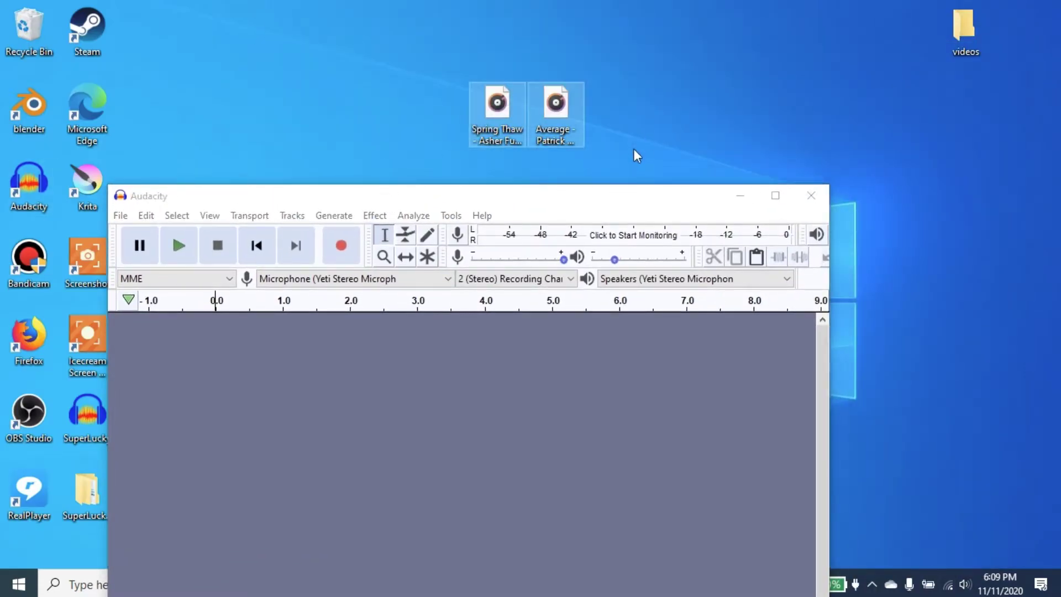
{"action": "left_click", "coordinate": [633, 148]}
{"action": "left_click_drag", "start_coordinate": [568, 202], "coordinate": [597, 147]}
{"action": "left_click_drag", "start_coordinate": [497, 103], "coordinate": [357, 338]}
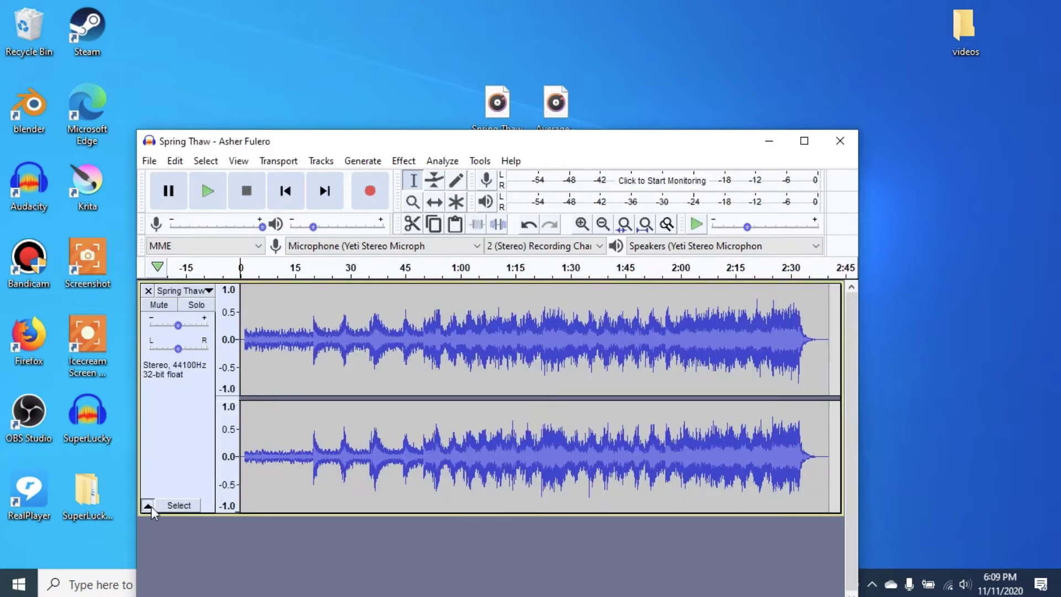
Collapse Spring Thaw, add the Average MP3 as a second track, and collapse it too
{"action": "left_click", "coordinate": [150, 506]}
{"action": "left_click_drag", "start_coordinate": [555, 102], "coordinate": [376, 412]}
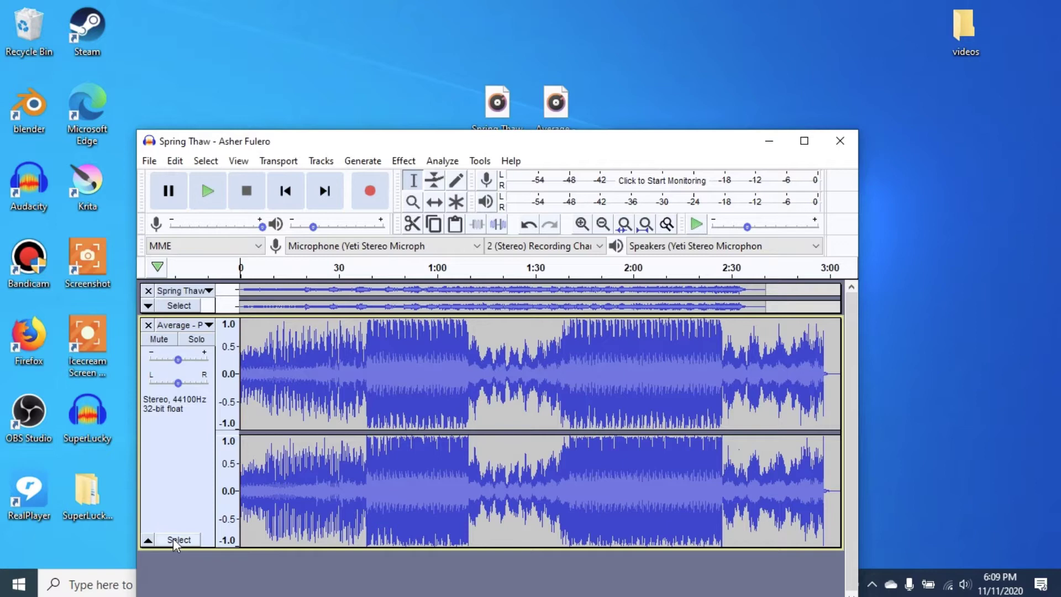
{"action": "left_click", "coordinate": [182, 539]}
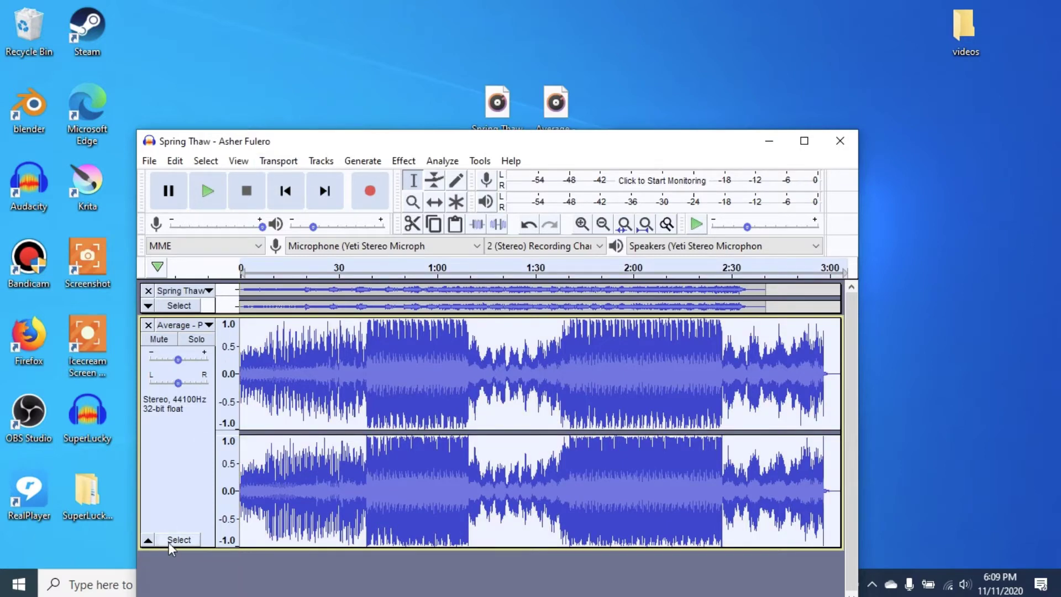
{"action": "left_click", "coordinate": [148, 539]}
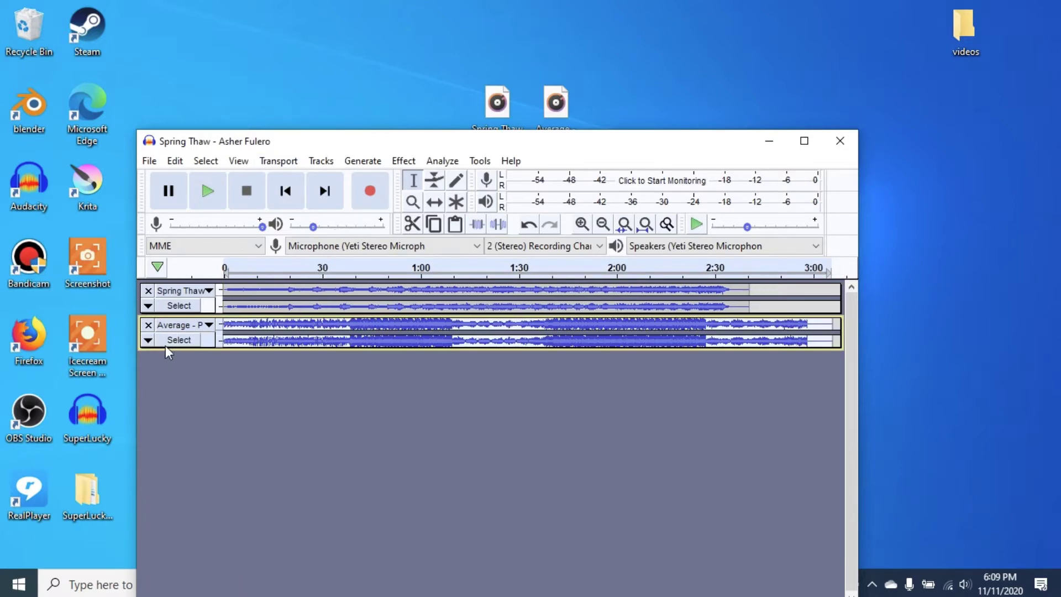
{"action": "left_click_drag", "start_coordinate": [389, 141], "coordinate": [441, 48]}
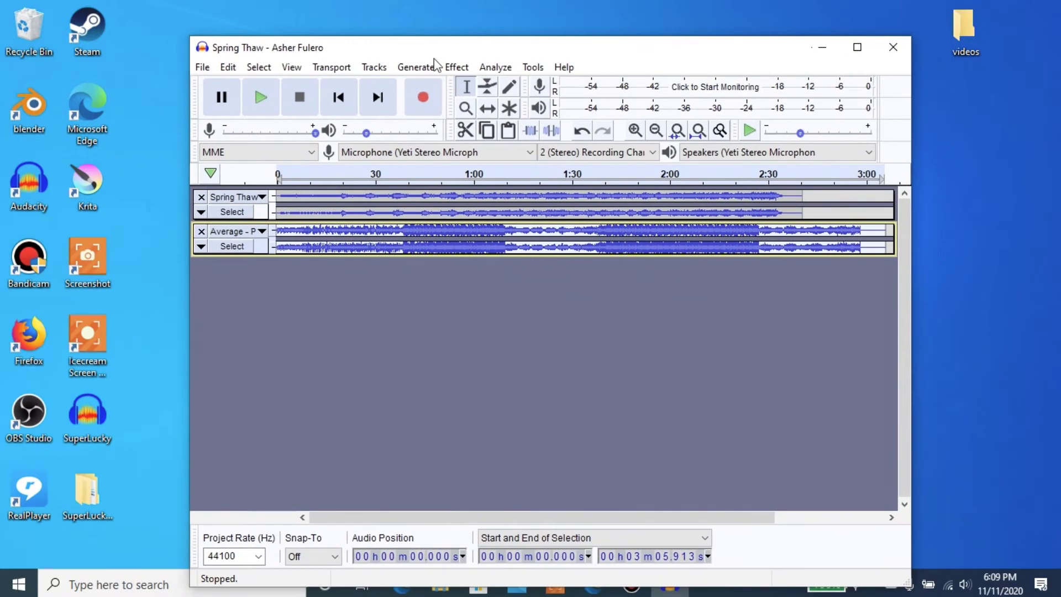
Play both songs together from about 1:56, then stop playback
{"action": "left_click", "coordinate": [656, 230]}
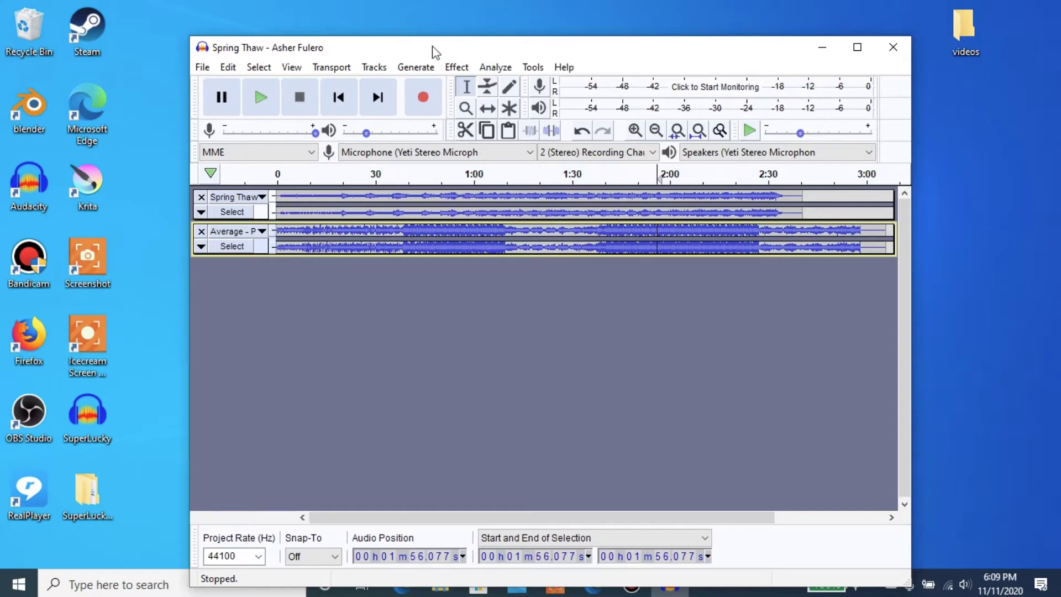
{"action": "left_click_drag", "start_coordinate": [432, 46], "coordinate": [656, 71]}
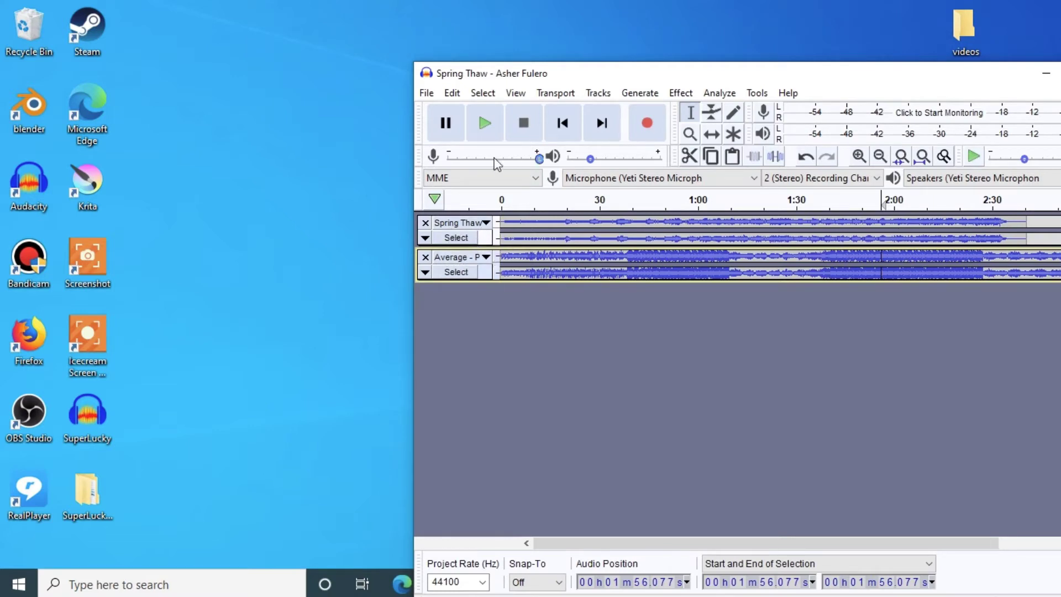
{"action": "left_click", "coordinate": [482, 124]}
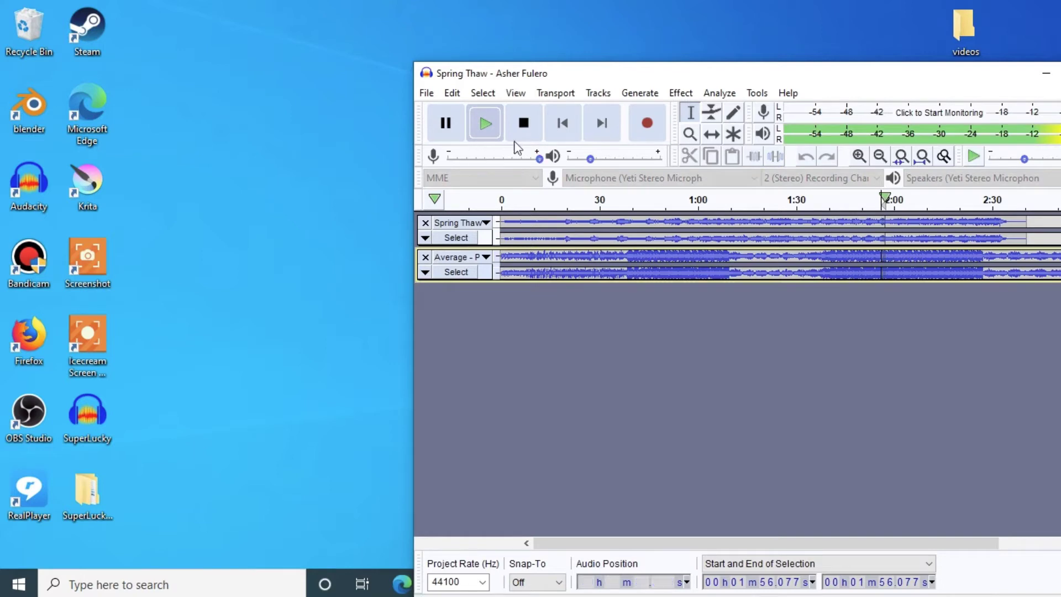
{"action": "left_click", "coordinate": [524, 122]}
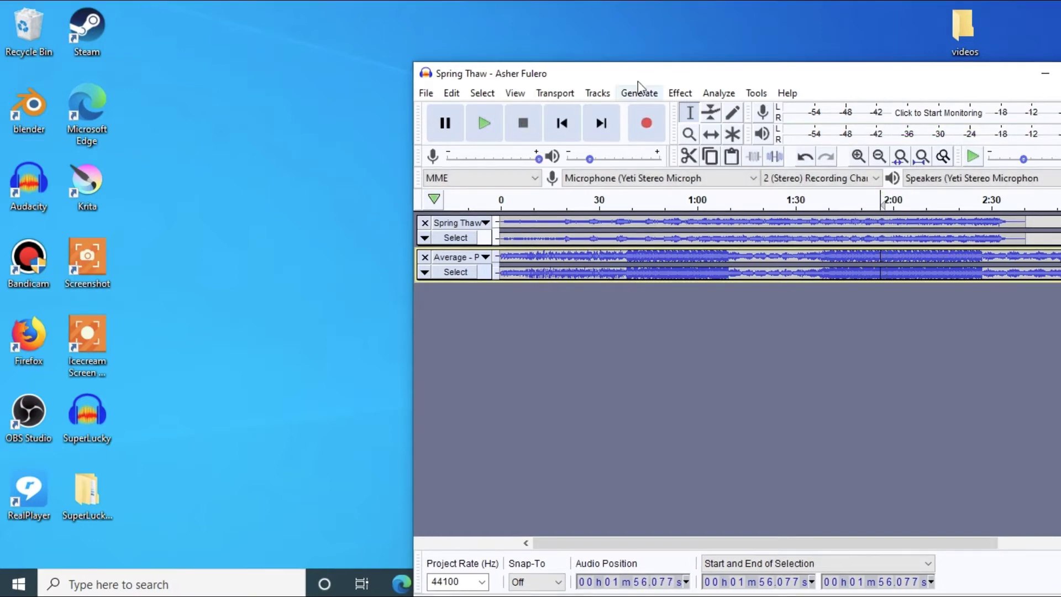
Reposition the window to reveal the song files and open the File menu
{"action": "left_click_drag", "start_coordinate": [638, 70], "coordinate": [553, 190]}
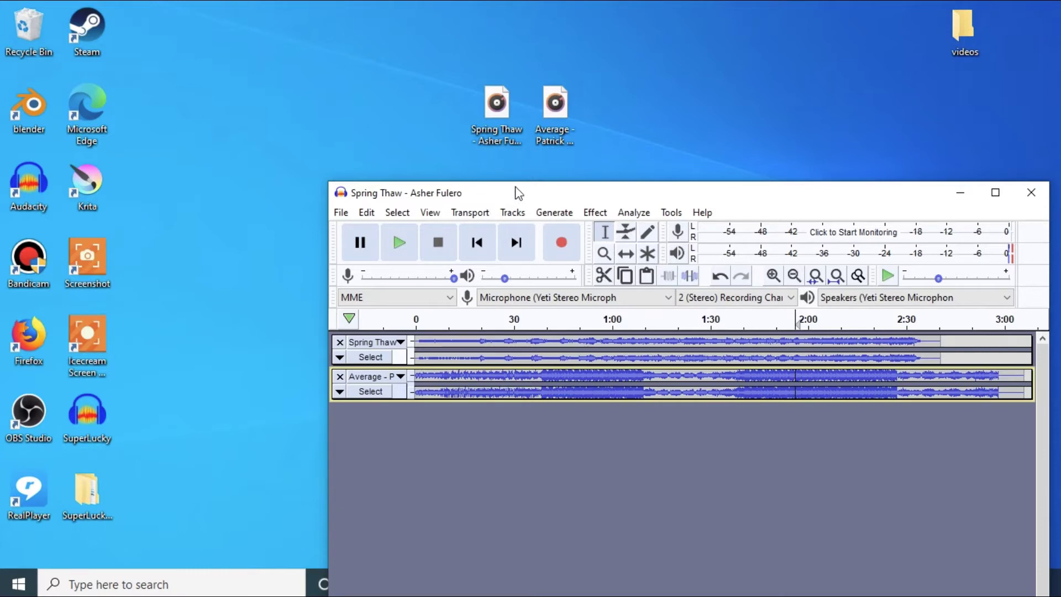
{"action": "left_click_drag", "start_coordinate": [516, 189], "coordinate": [522, 166]}
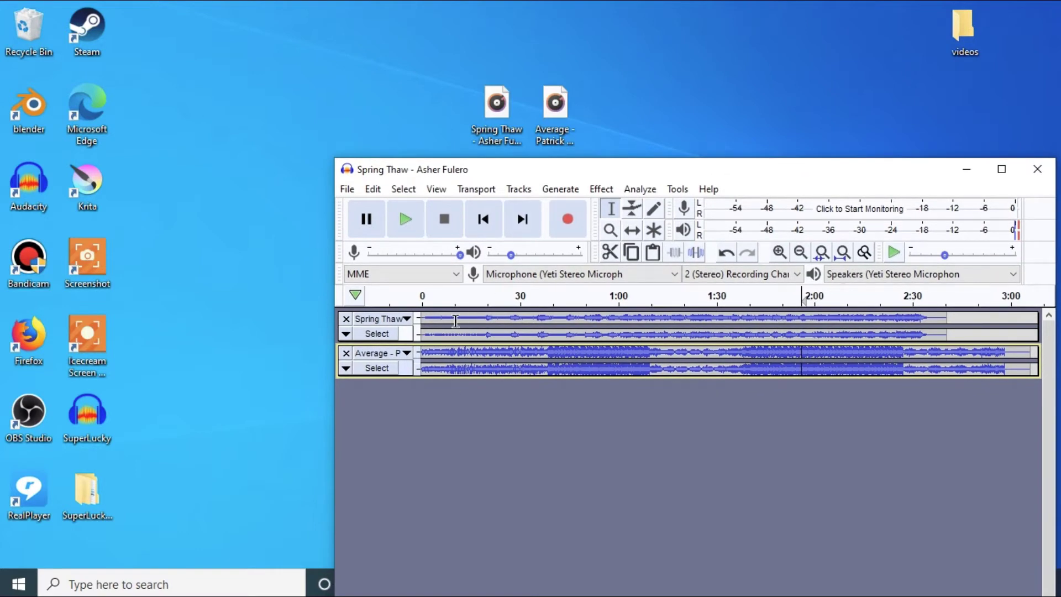
{"action": "left_click", "coordinate": [348, 190]}
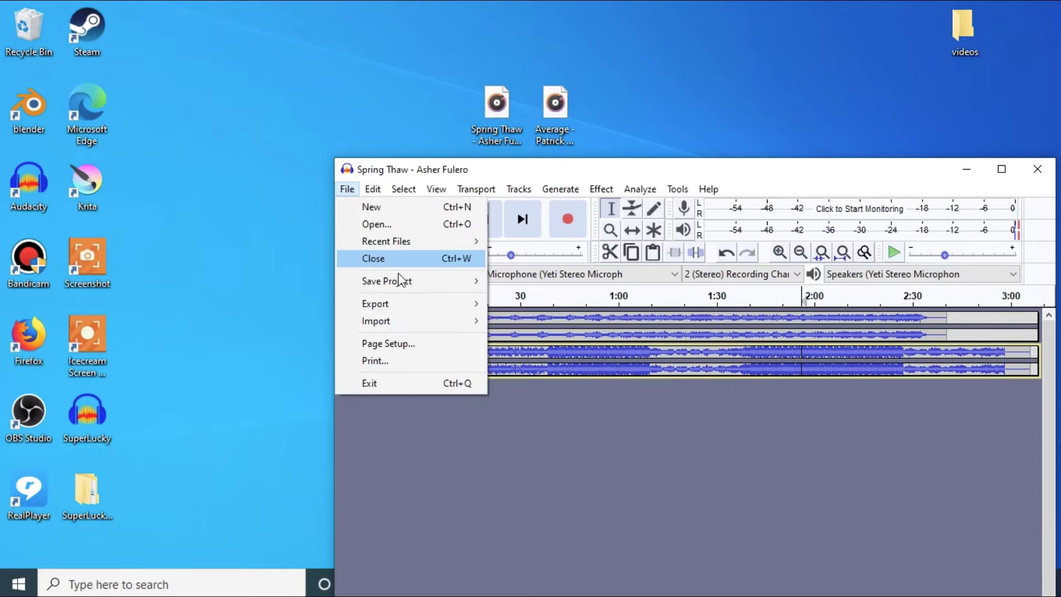
Save the project as a Spring Thaw .aup on the Desktop, acknowledging the project warning
{"action": "mouse_move", "coordinate": [402, 282]}
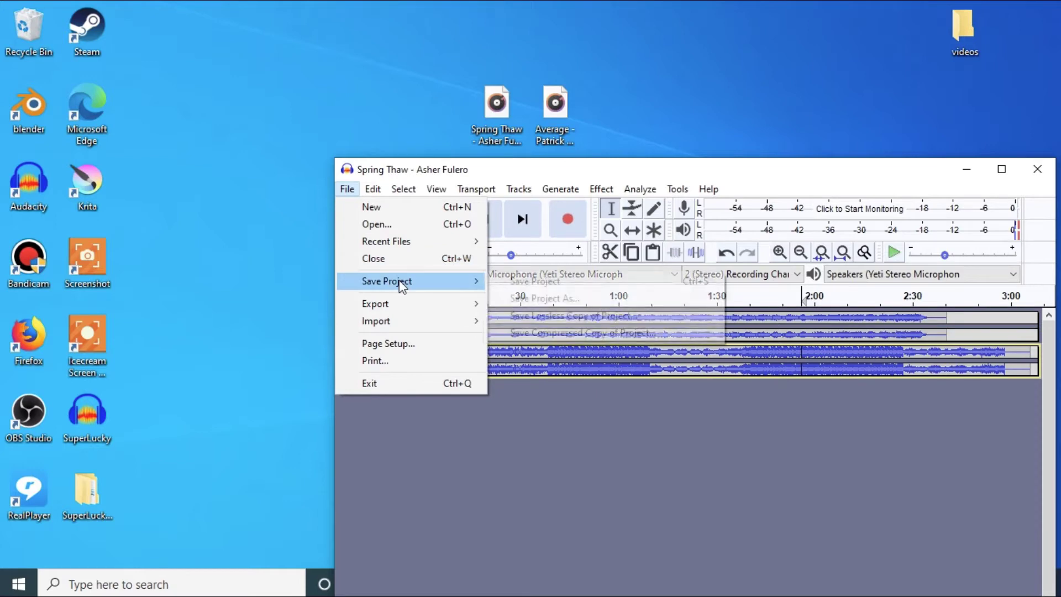
{"action": "left_click", "coordinate": [551, 299]}
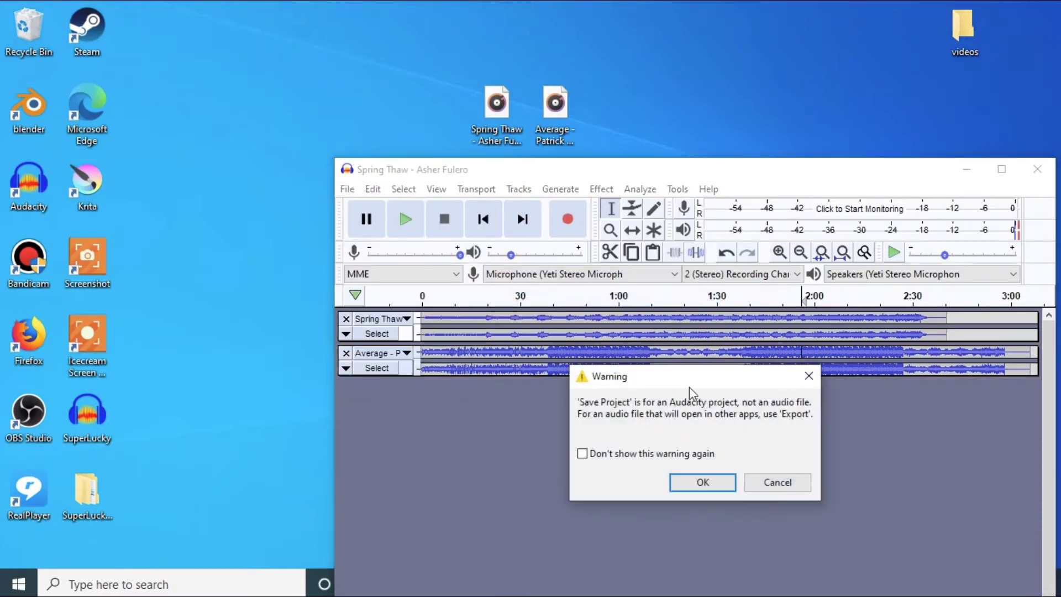
{"action": "left_click", "coordinate": [701, 482]}
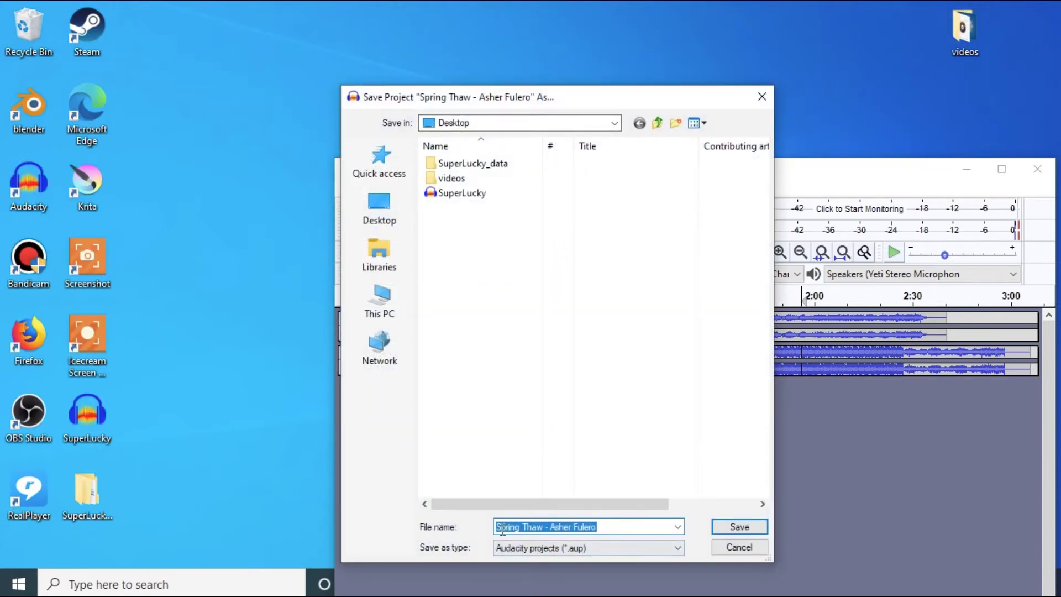
{"action": "left_click", "coordinate": [726, 526]}
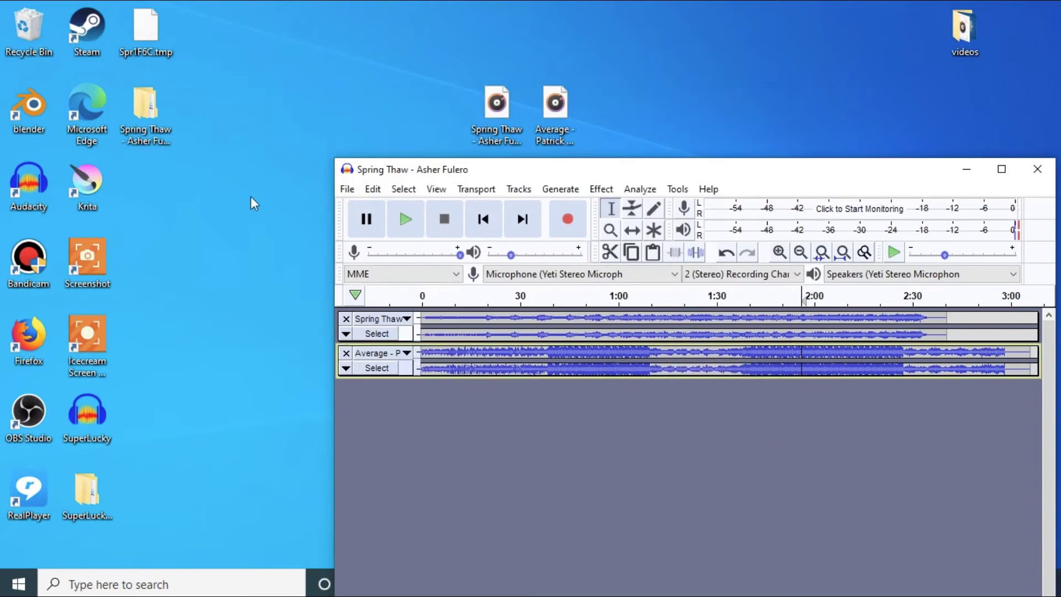
Close Audacity and reopen the saved Spring Thaw .aup project from the desktop
{"action": "left_click", "coordinate": [201, 171]}
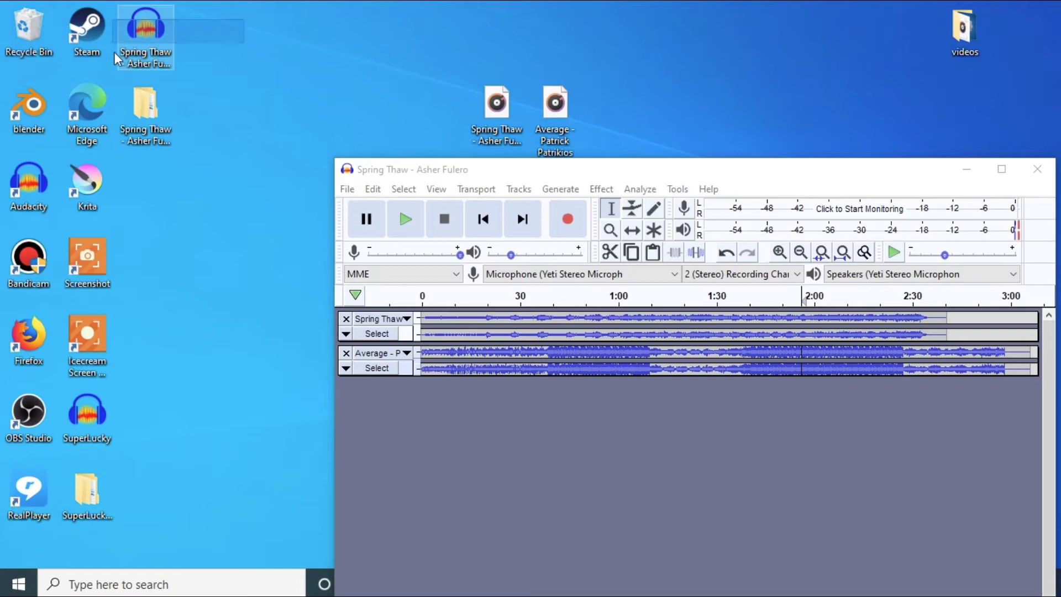
{"action": "left_click_drag", "start_coordinate": [747, 174], "coordinate": [611, 158]}
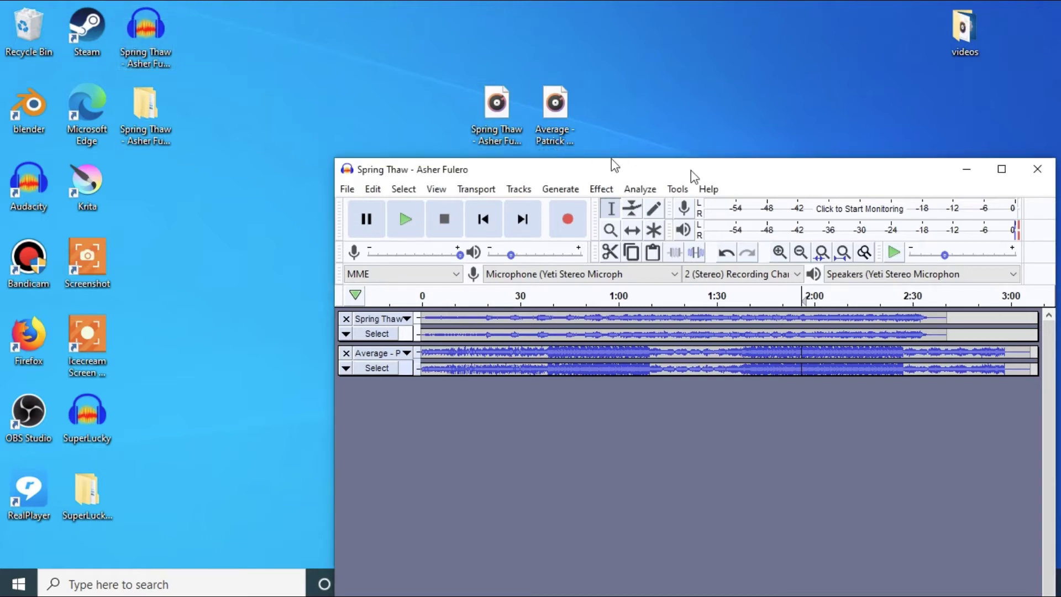
{"action": "left_click", "coordinate": [898, 151]}
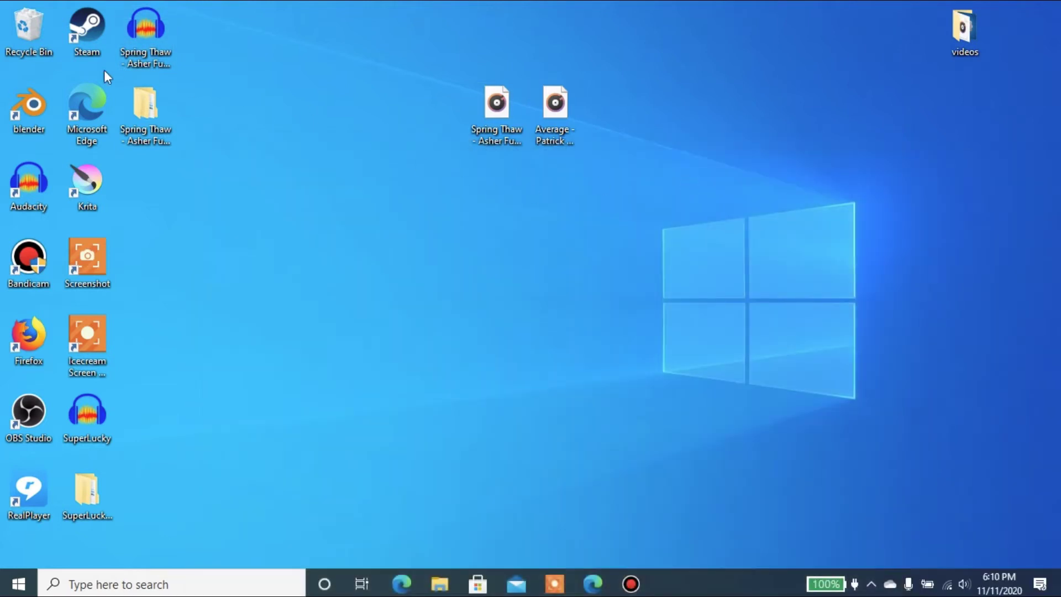
{"action": "double_click", "coordinate": [144, 34]}
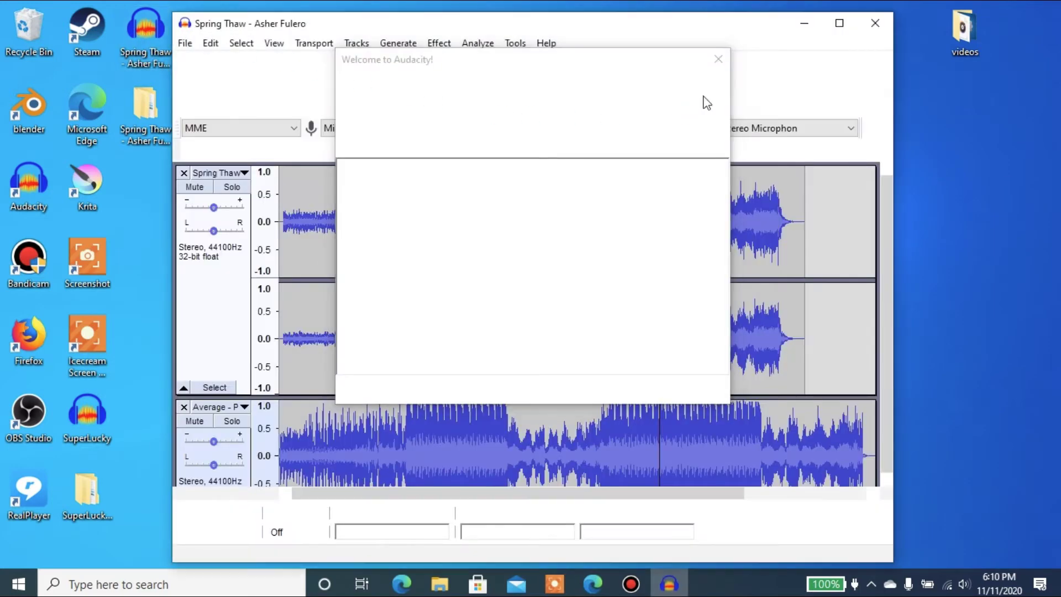
Dismiss the welcome message, collapse the Spring Thaw and Average tracks, and nudge the window down-right
{"action": "left_click", "coordinate": [718, 59]}
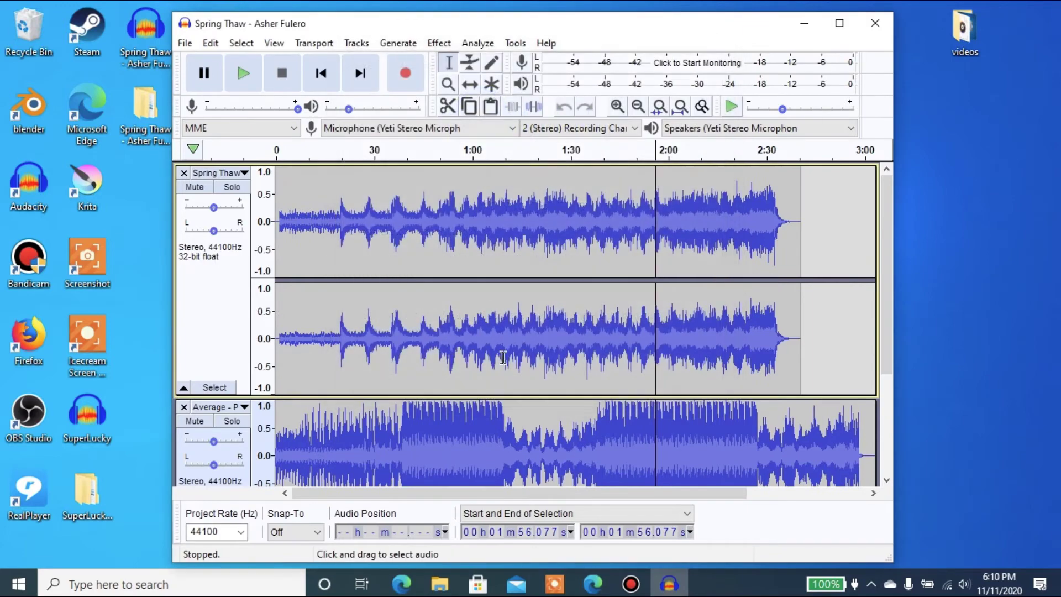
{"action": "scroll", "coordinate": [499, 353], "scroll_direction": "down", "scroll_amount": 3}
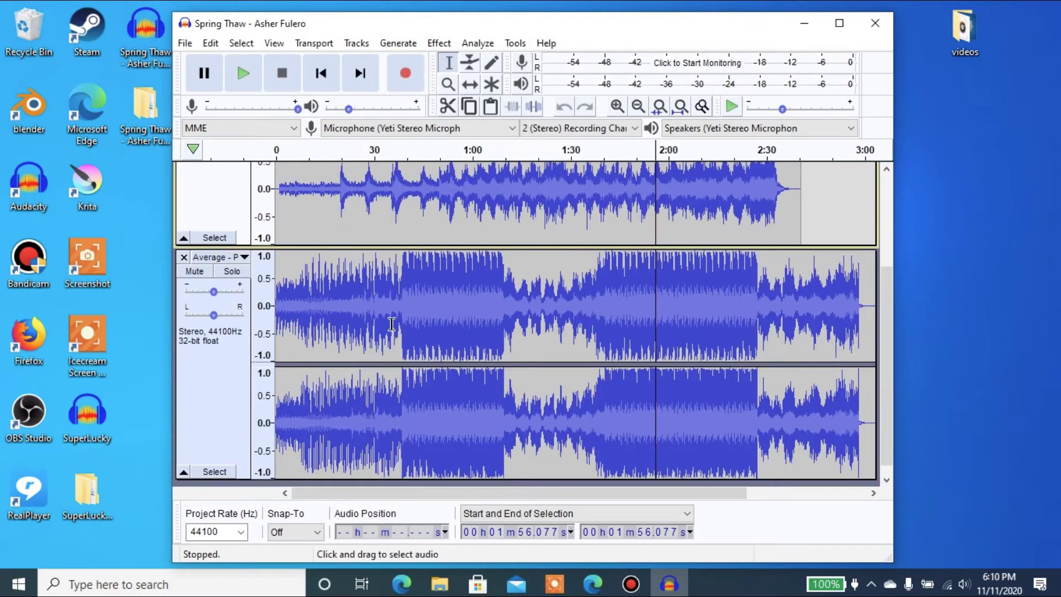
{"action": "scroll", "coordinate": [392, 325], "scroll_direction": "down", "scroll_amount": 1}
{"action": "scroll", "coordinate": [411, 191], "scroll_direction": "up", "scroll_amount": 3}
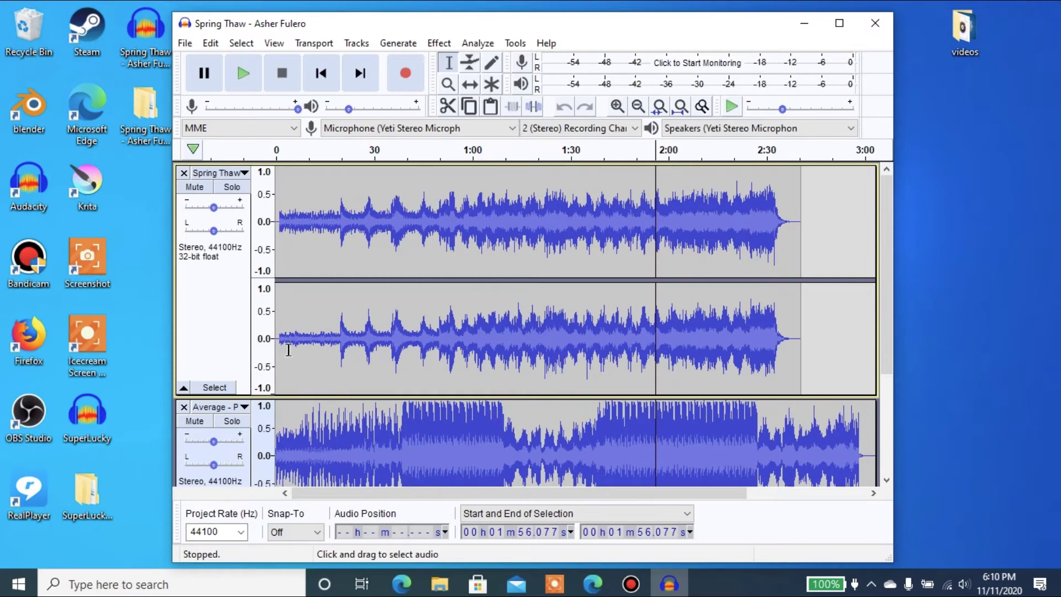
{"action": "left_click", "coordinate": [183, 387]}
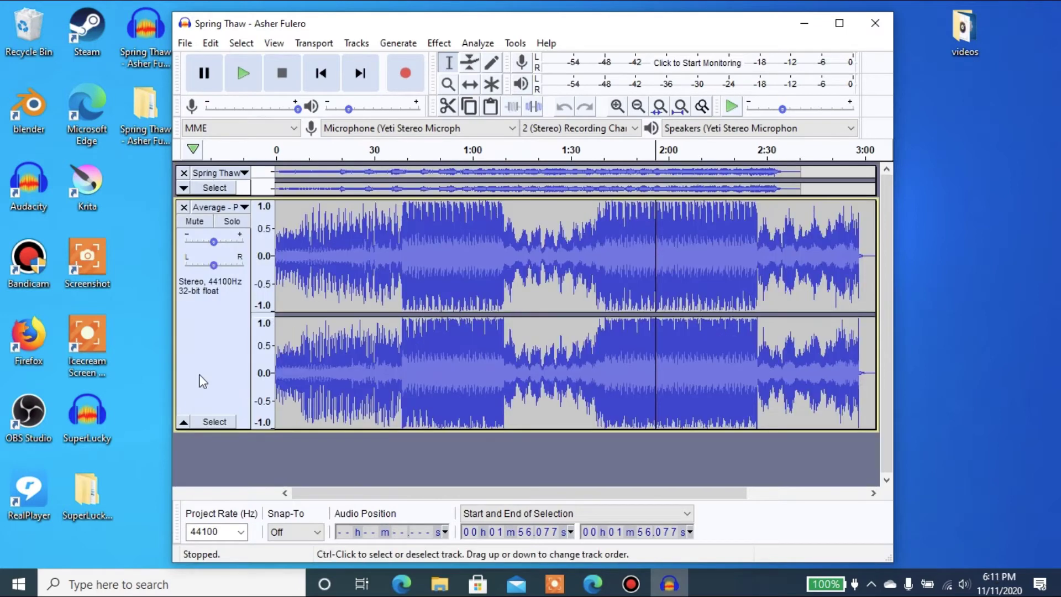
{"action": "left_click", "coordinate": [185, 422]}
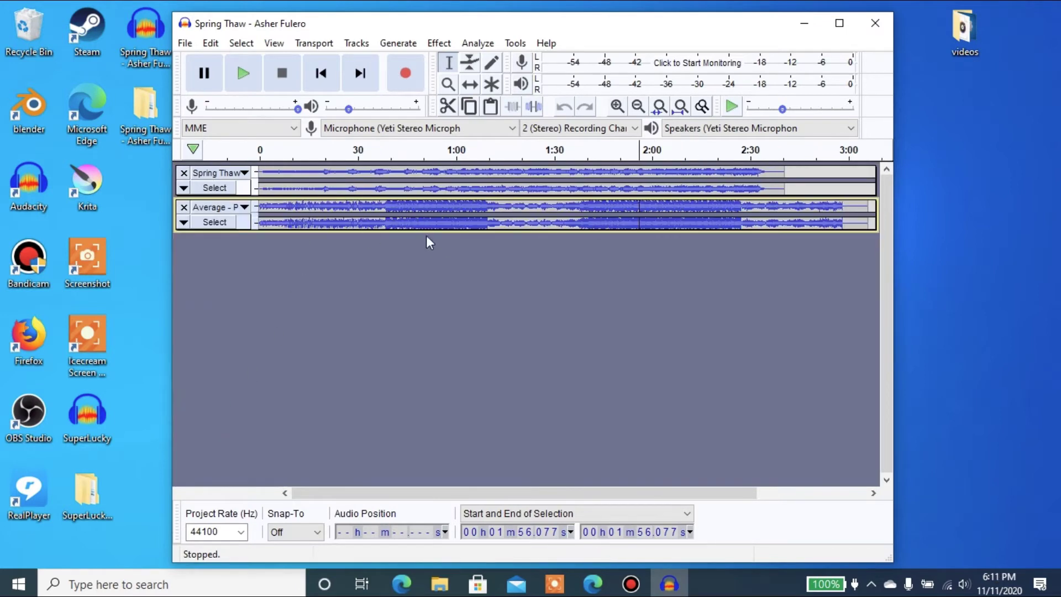
{"action": "left_click_drag", "start_coordinate": [626, 29], "coordinate": [696, 45]}
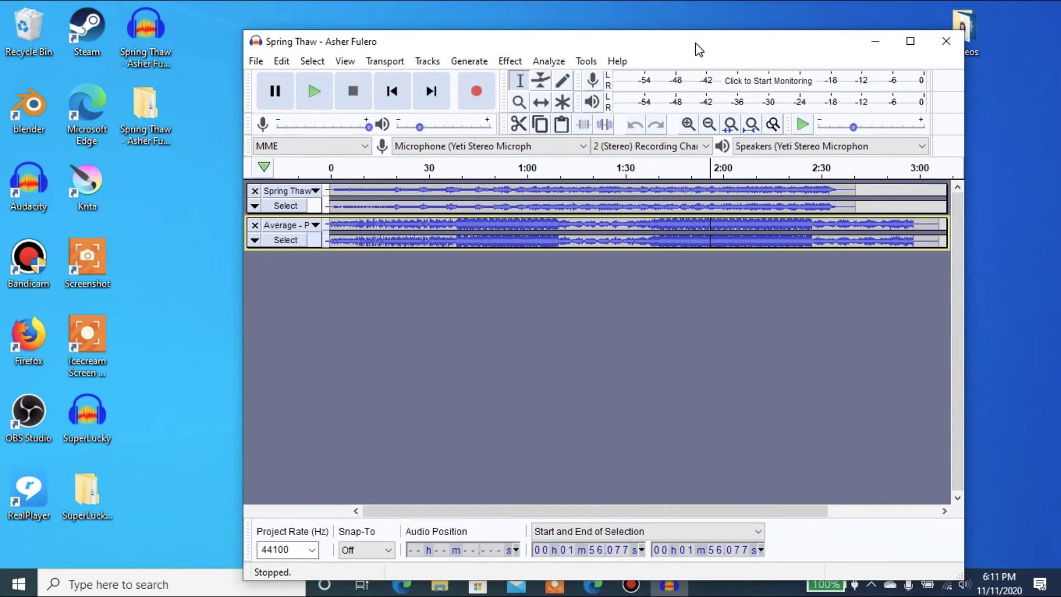
Start an MP3 export and name the file 'new mp3 audio'
{"action": "left_click", "coordinate": [263, 62]}
{"action": "mouse_move", "coordinate": [301, 180]}
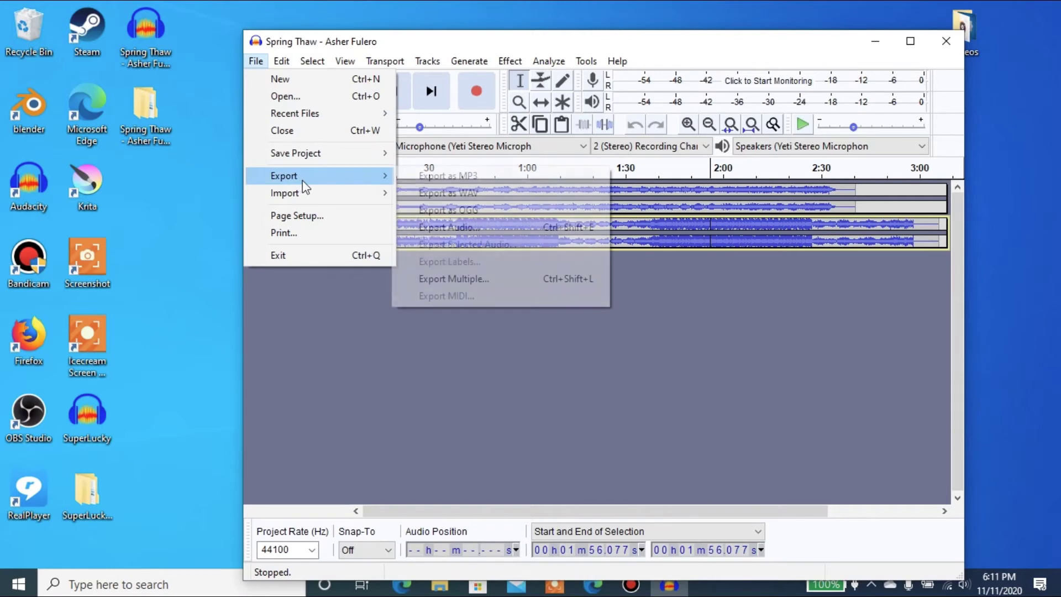
{"action": "left_click", "coordinate": [462, 176]}
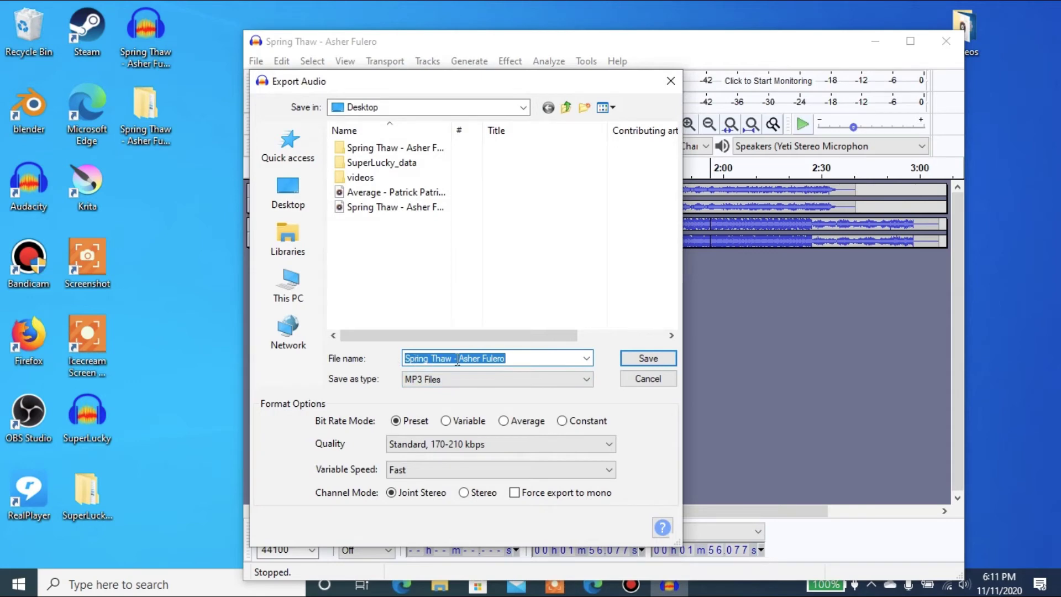
{"action": "left_click_drag", "start_coordinate": [519, 357], "coordinate": [405, 354]}
{"action": "type", "text": "ne"}
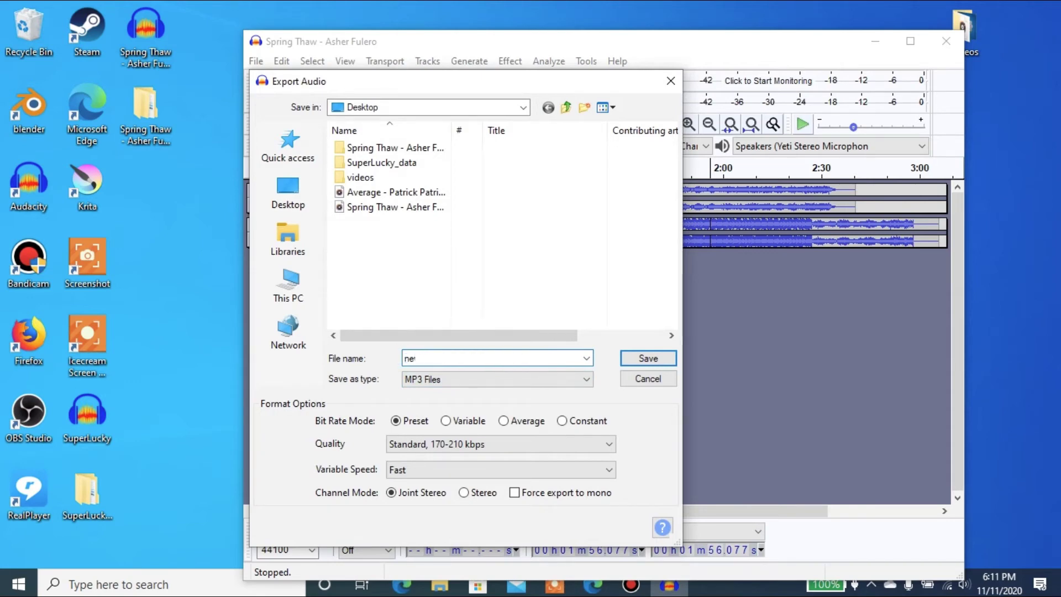
{"action": "type", "text": "w mp3 audio"}
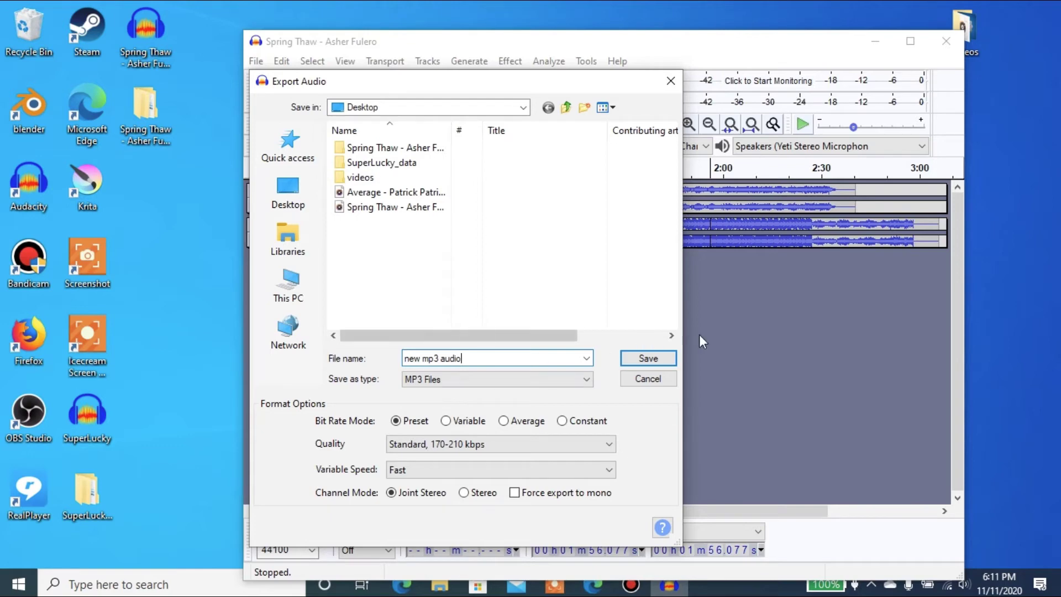
Save the MP3 to the Desktop, accepting the mix-down to one stereo file and the metadata
{"action": "left_click", "coordinate": [651, 359]}
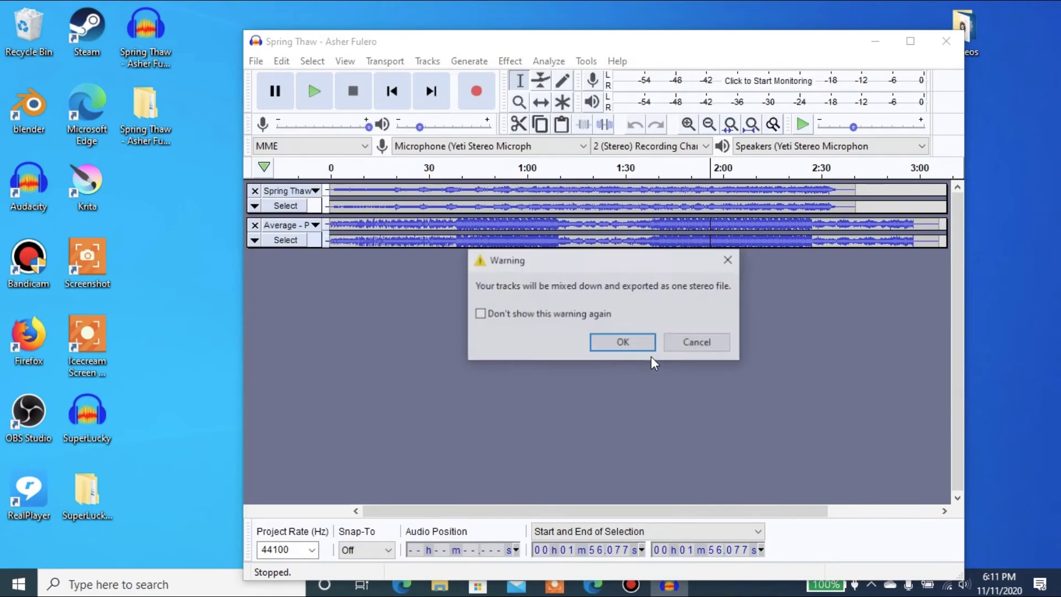
{"action": "left_click", "coordinate": [638, 346]}
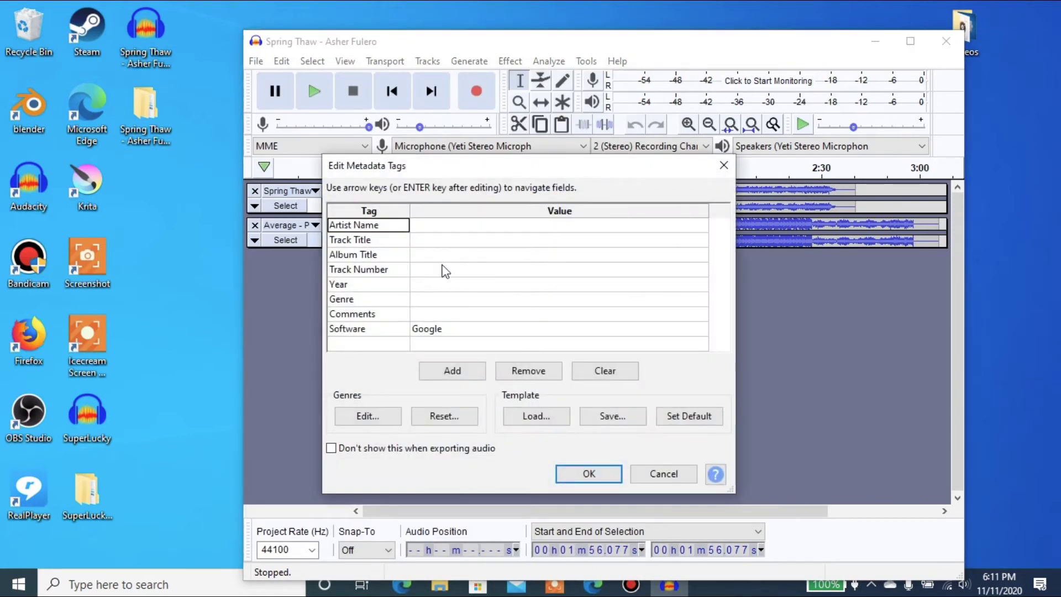
{"action": "left_click", "coordinate": [591, 470]}
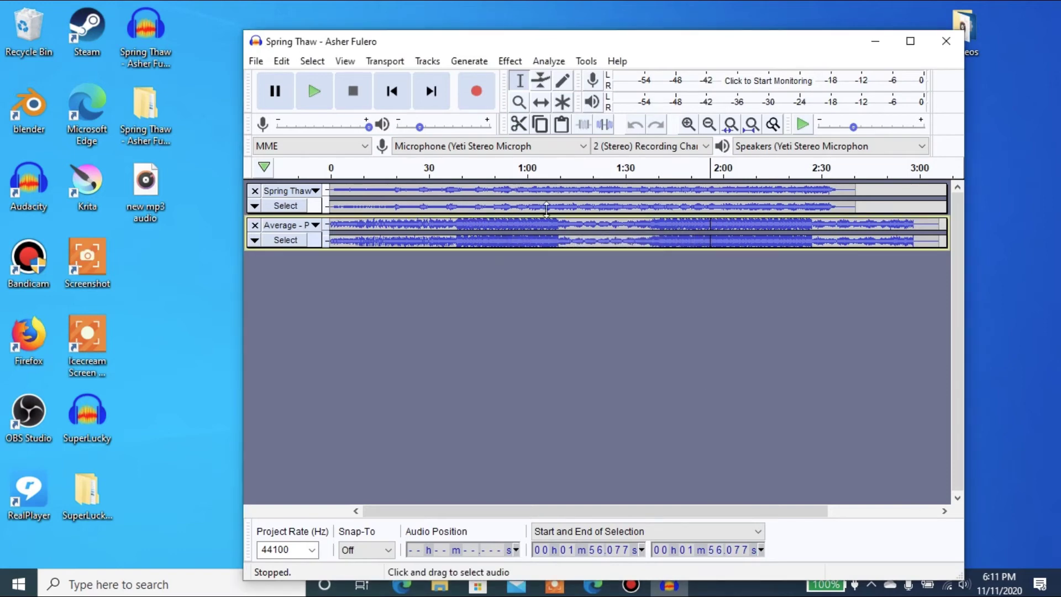
Close the project, relaunch Audacity and import 'new mp3 audio' from the desktop
{"action": "left_click", "coordinate": [946, 41]}
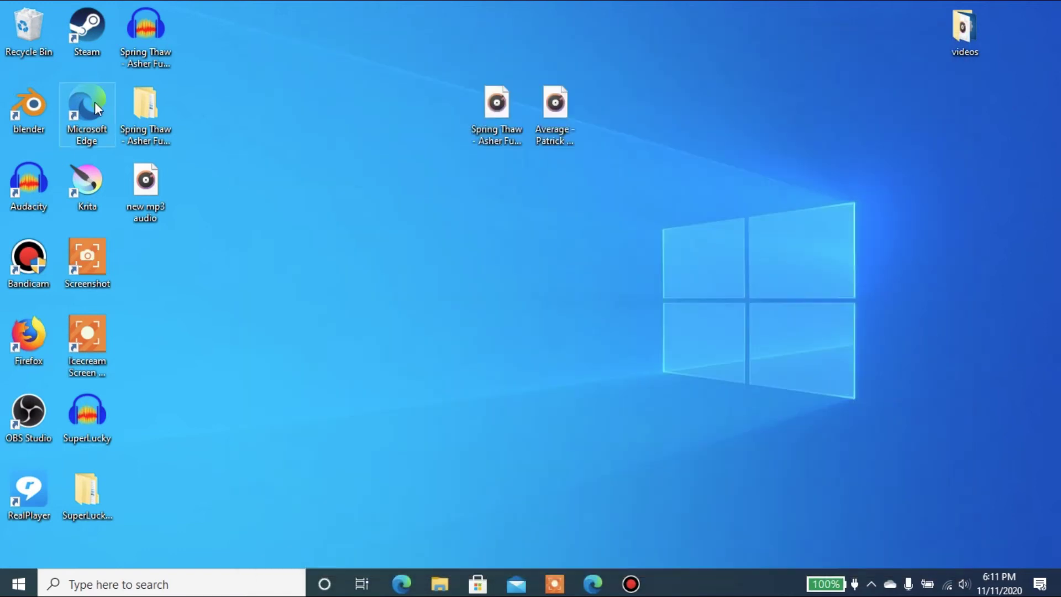
{"action": "double_click", "coordinate": [30, 185]}
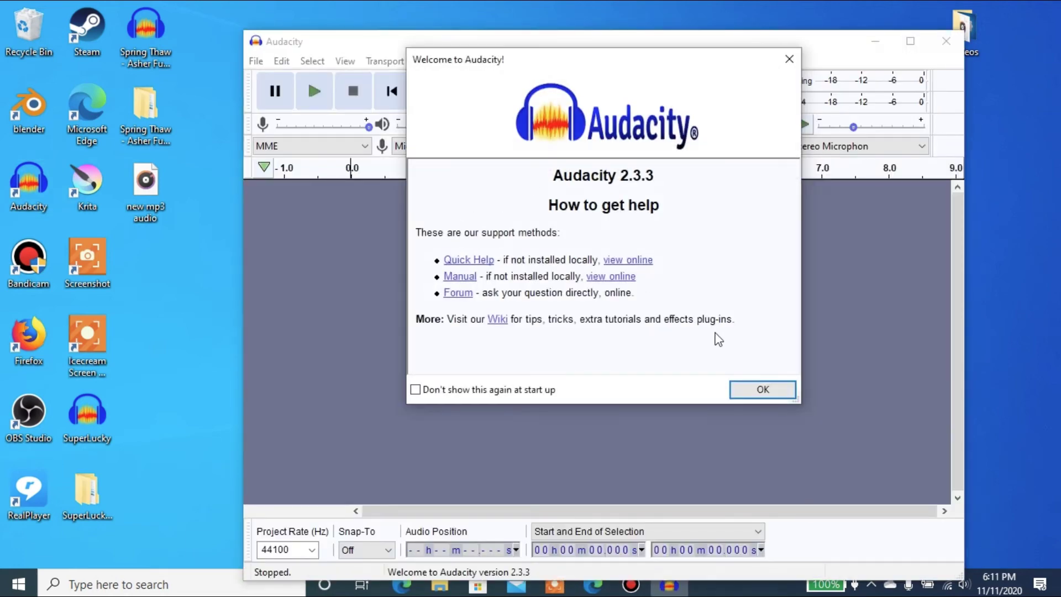
{"action": "left_click", "coordinate": [788, 59]}
{"action": "left_click_drag", "start_coordinate": [595, 40], "coordinate": [653, 32]}
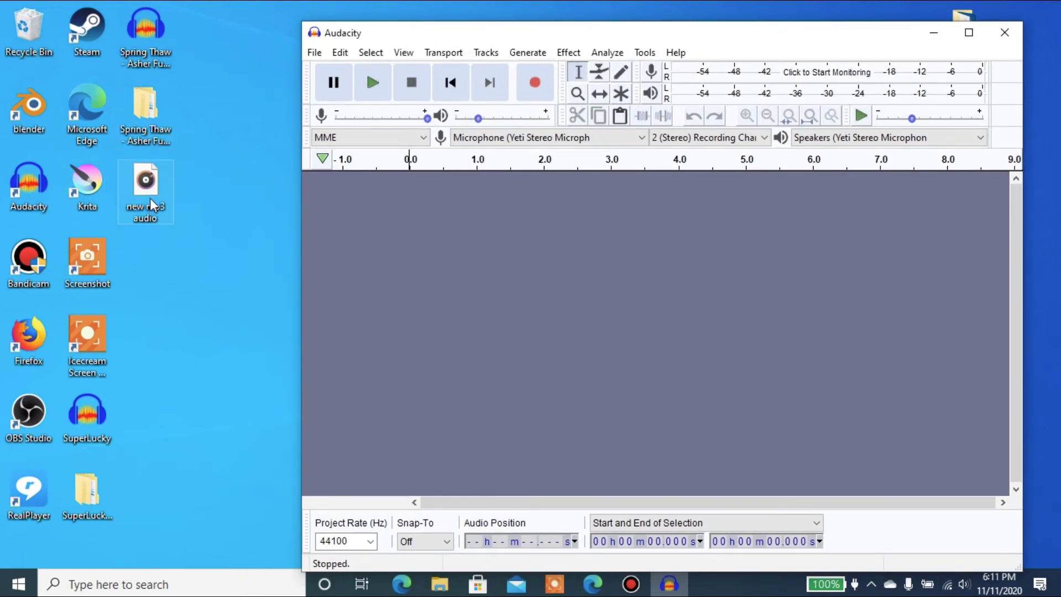
{"action": "left_click_drag", "start_coordinate": [148, 188], "coordinate": [435, 222]}
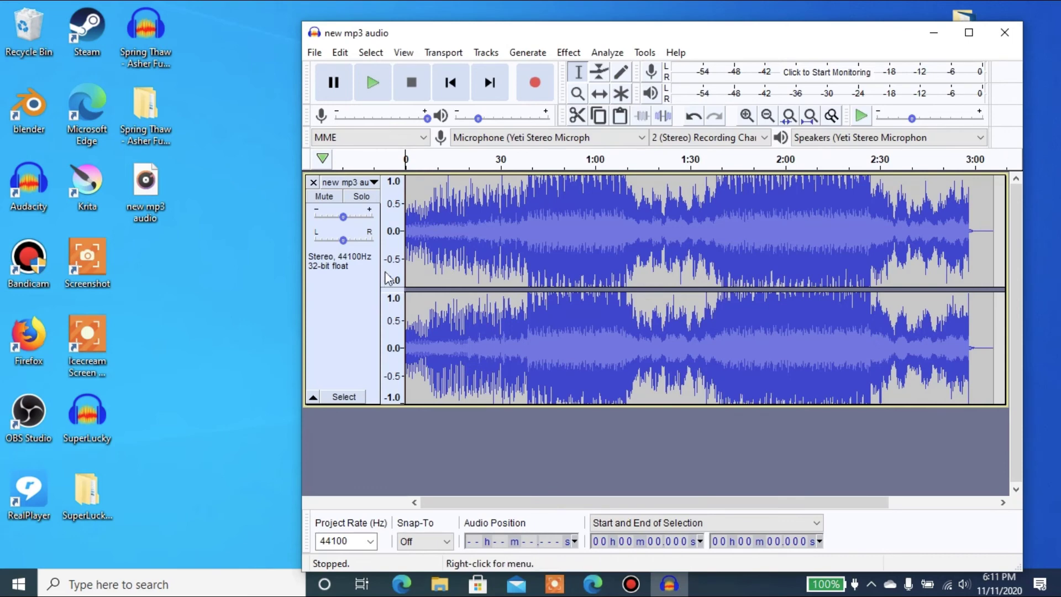
Select and collapse the imported stereo track, then play it briefly and stop
{"action": "left_click", "coordinate": [335, 400]}
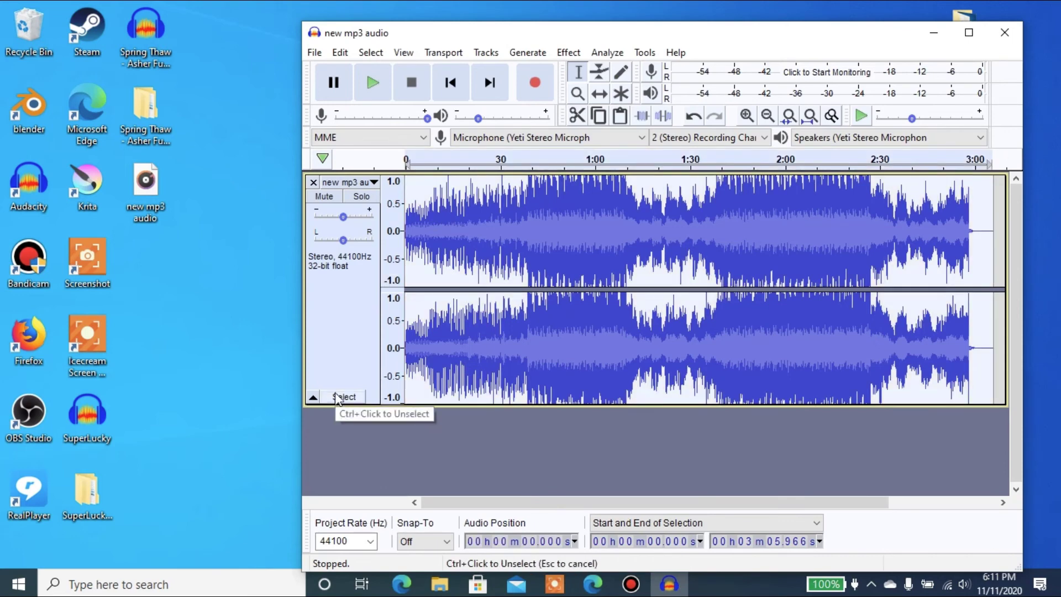
{"action": "left_click", "coordinate": [312, 397]}
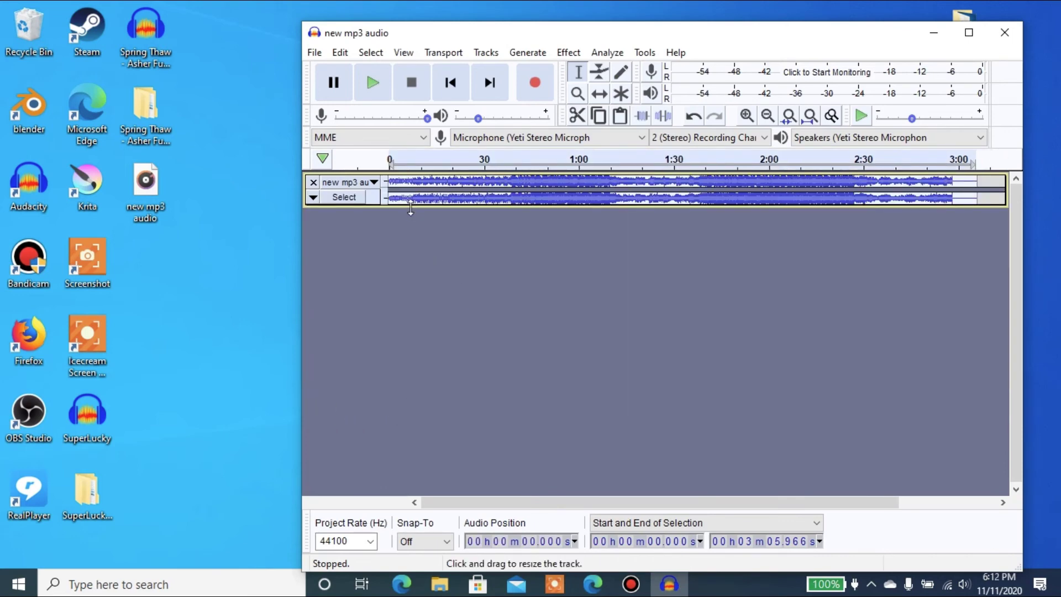
{"action": "left_click", "coordinate": [380, 94]}
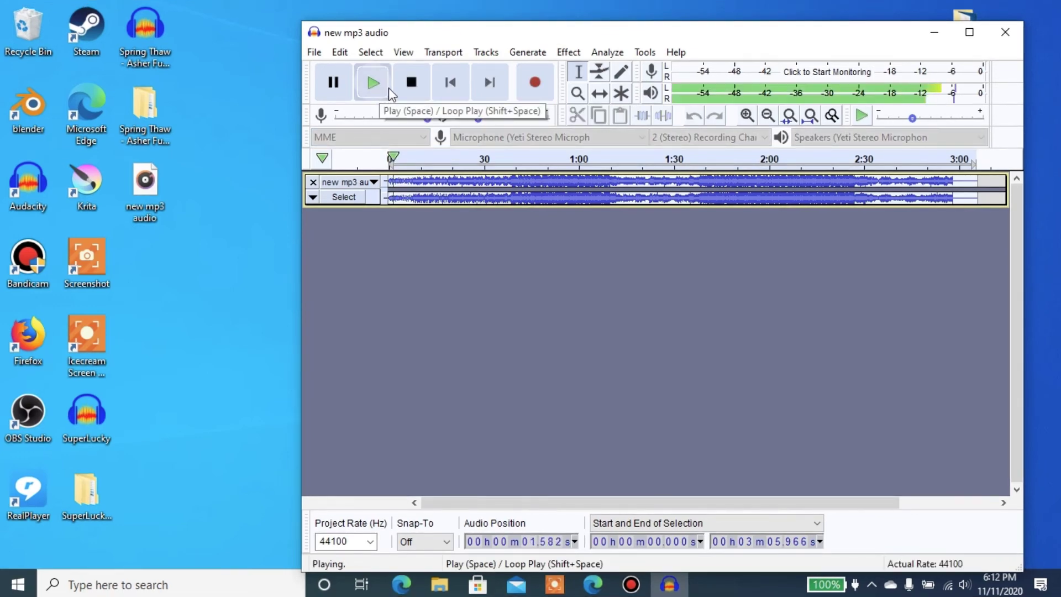
{"action": "left_click", "coordinate": [412, 89]}
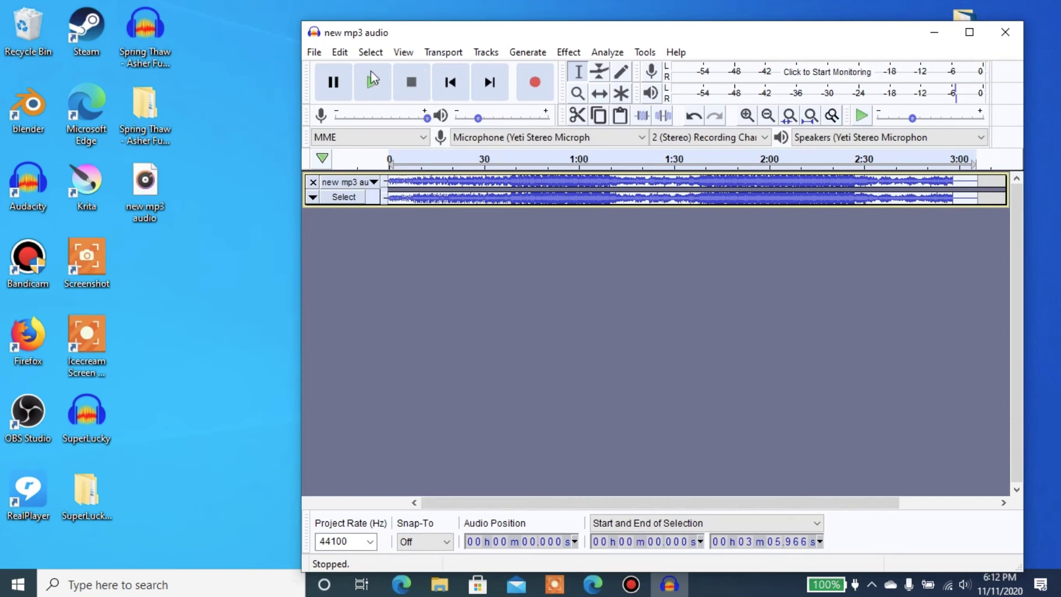
Reopen the Spring Thaw project and collapse both of its tracks
{"action": "double_click", "coordinate": [146, 41]}
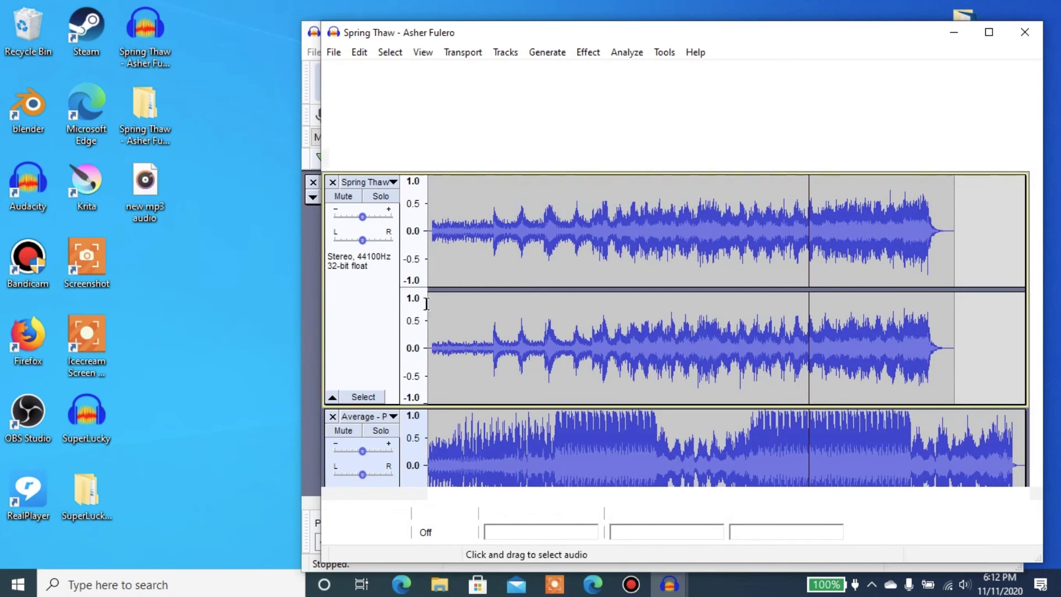
{"action": "left_click", "coordinate": [332, 398]}
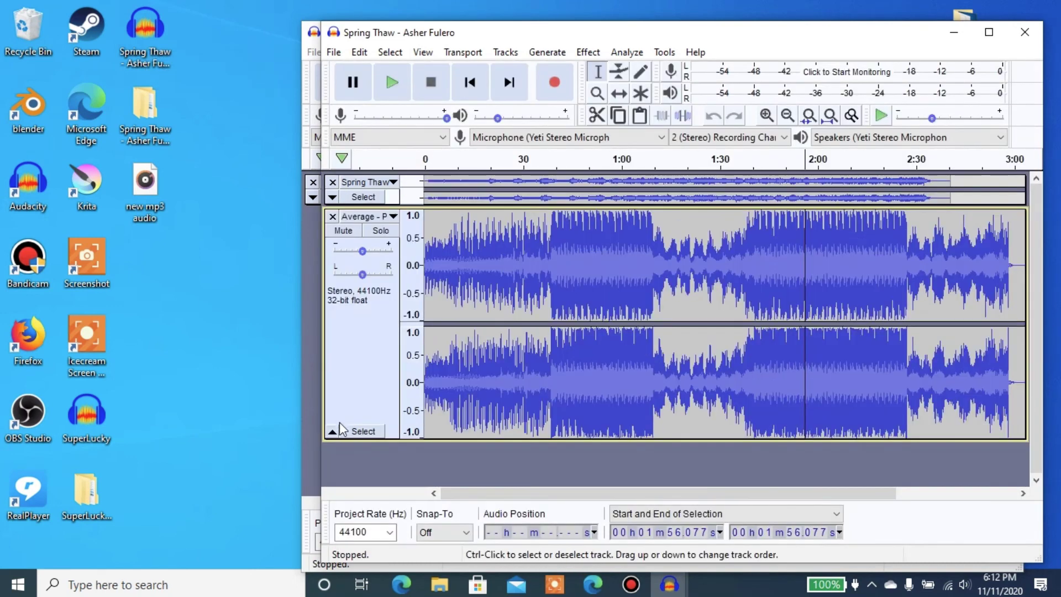
{"action": "left_click", "coordinate": [332, 434]}
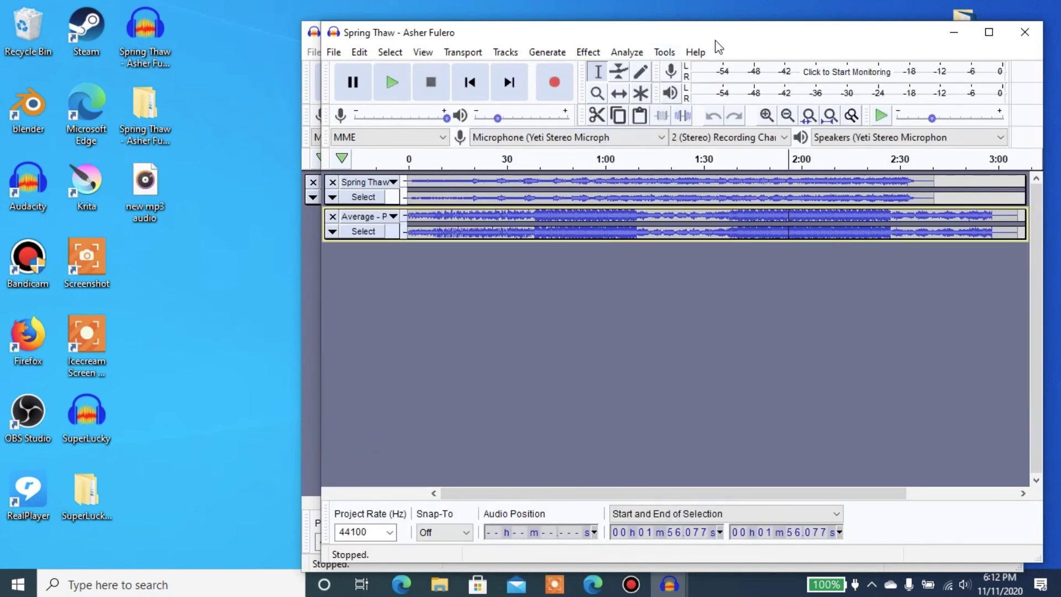
Position the project window below the 'new mp3 audio' window for comparison
{"action": "left_click_drag", "start_coordinate": [715, 42], "coordinate": [637, 54]}
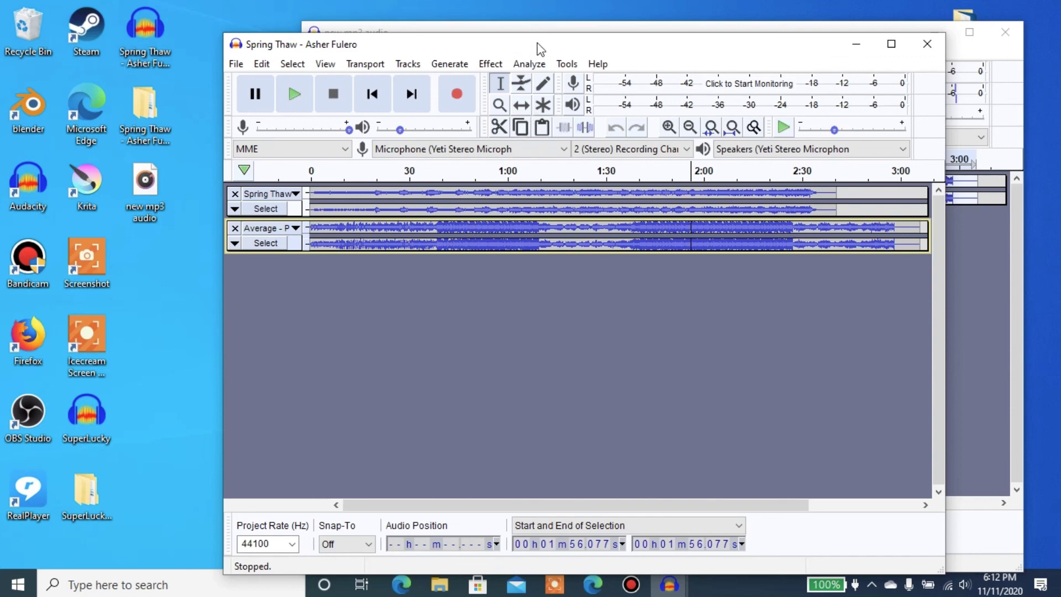
{"action": "left_click_drag", "start_coordinate": [540, 50], "coordinate": [561, 77]}
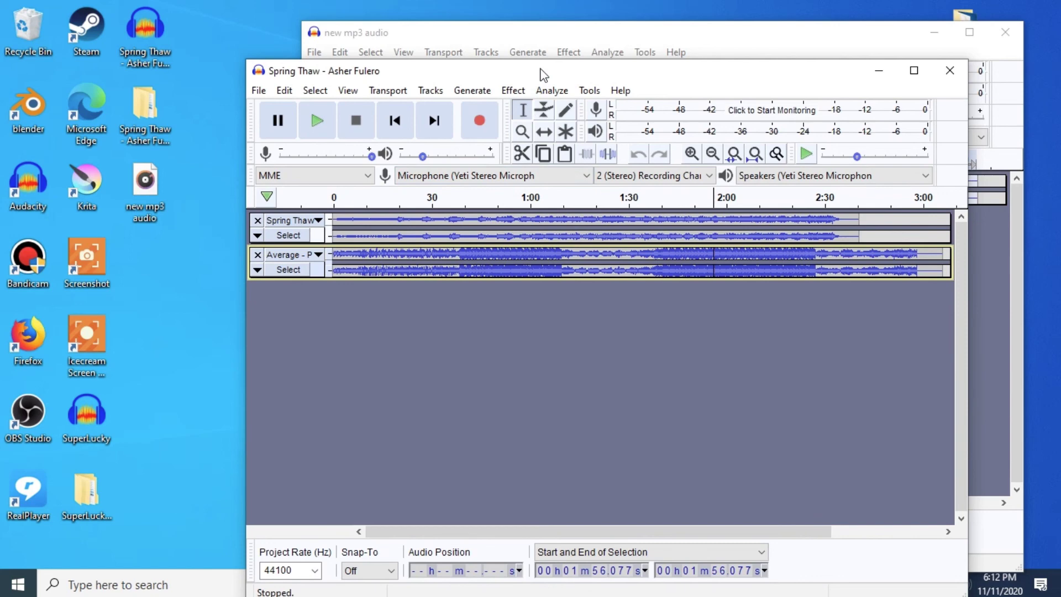
{"action": "left_click_drag", "start_coordinate": [544, 75], "coordinate": [590, 93]}
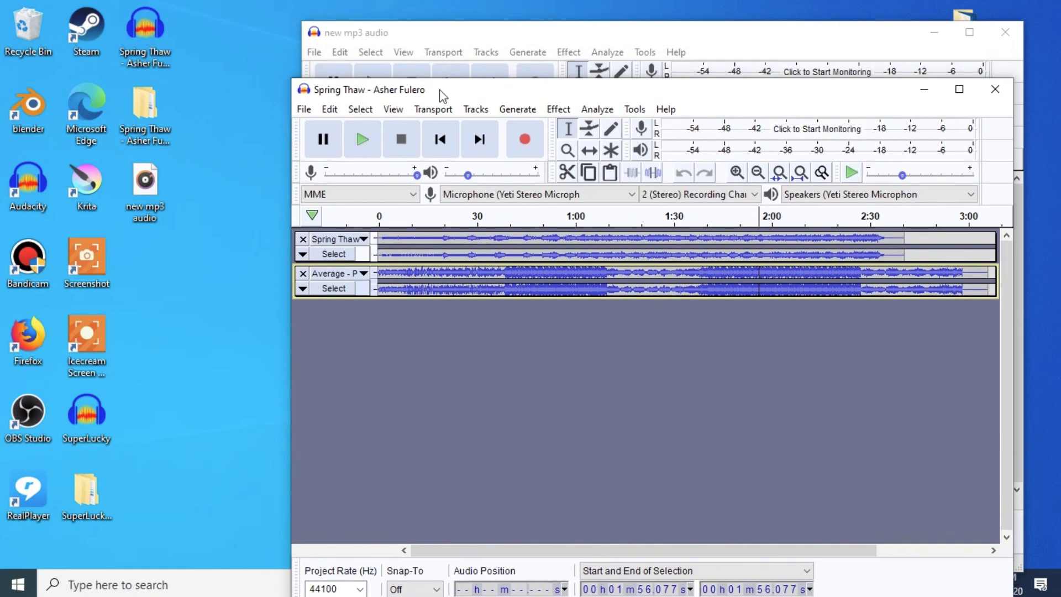